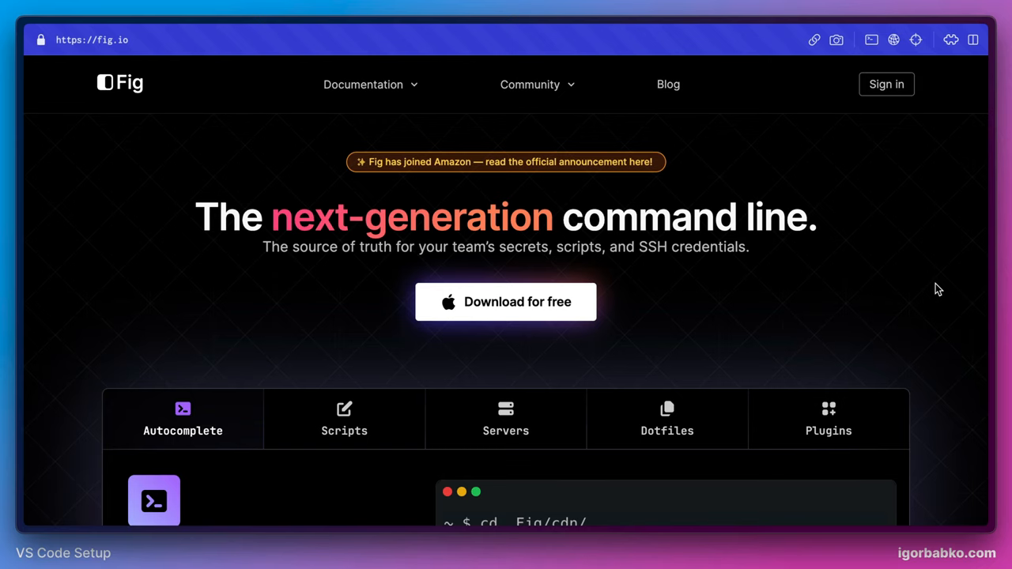
scroll(935, 289, down, 5)
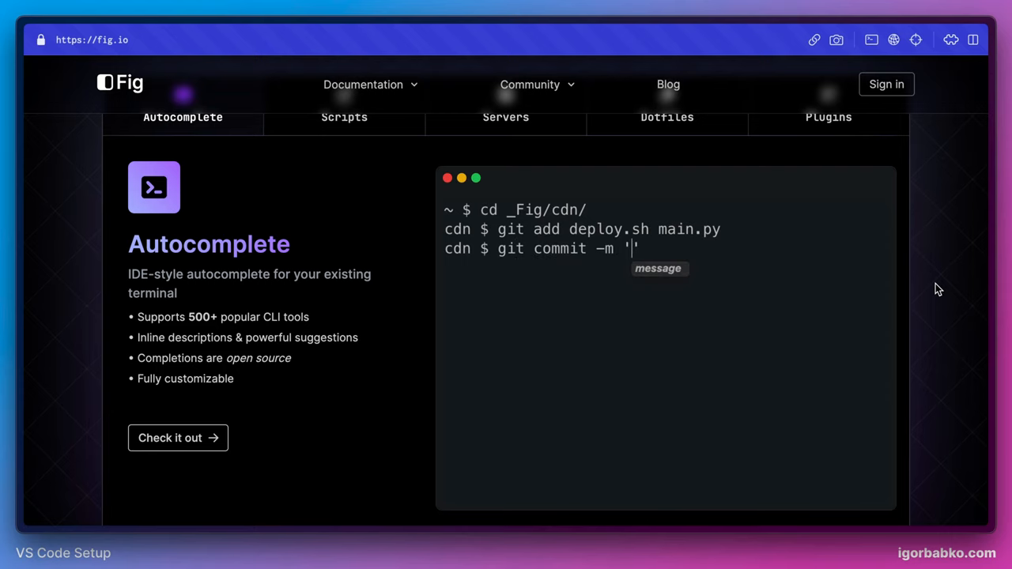
scroll(936, 290, up, 5)
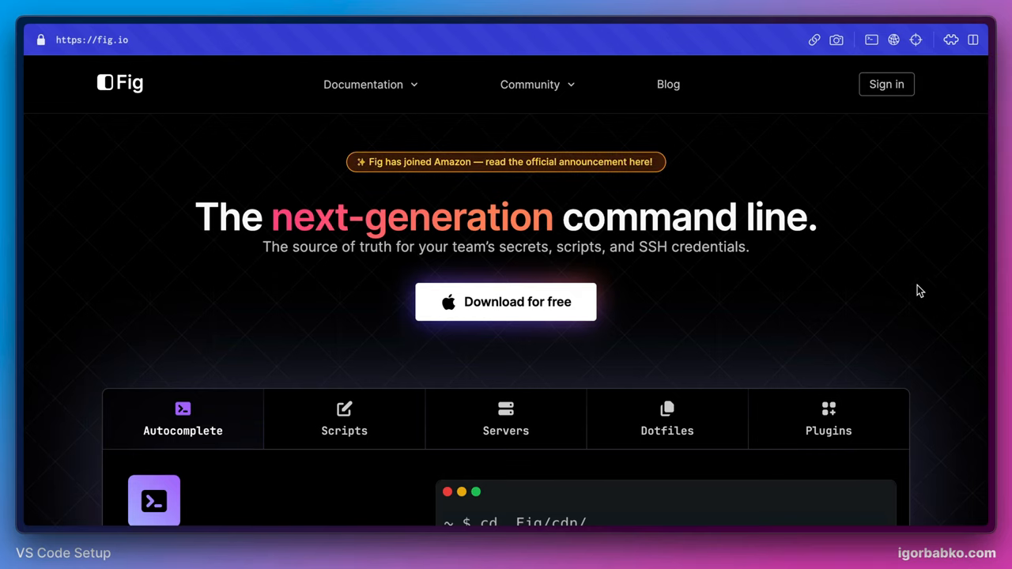
From fig.io's download page, get the Fig installer dmg for Mac.
click(567, 310)
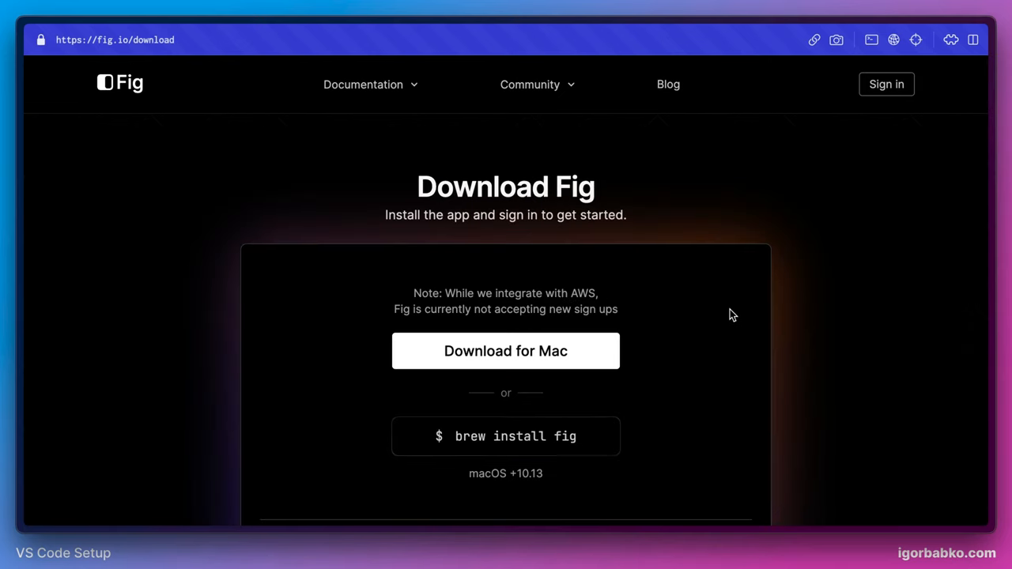
scroll(861, 319, down, 3)
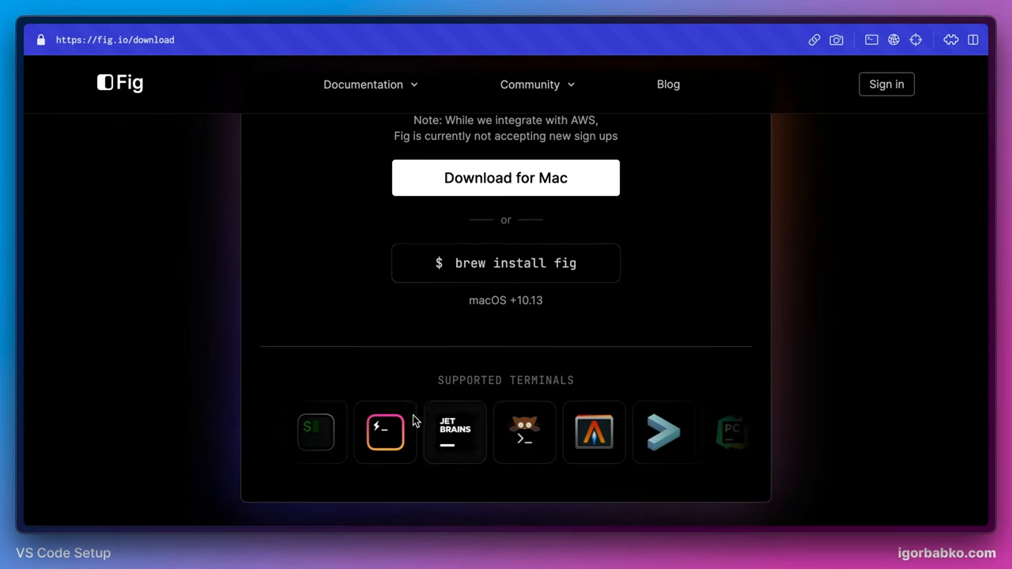
click(533, 186)
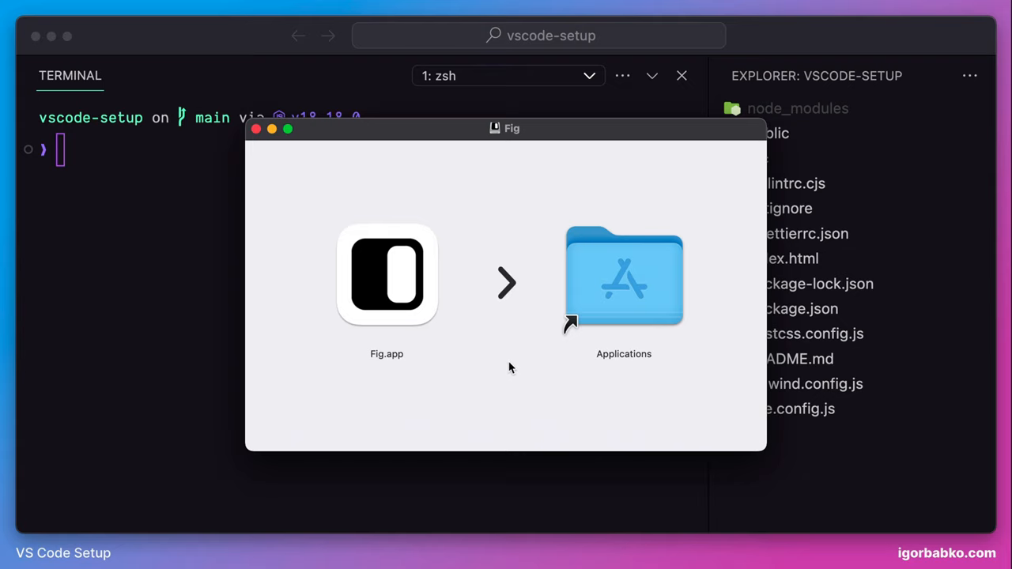
Copy Fig.app from the disk image into the Applications folder.
drag(395, 288, 630, 293)
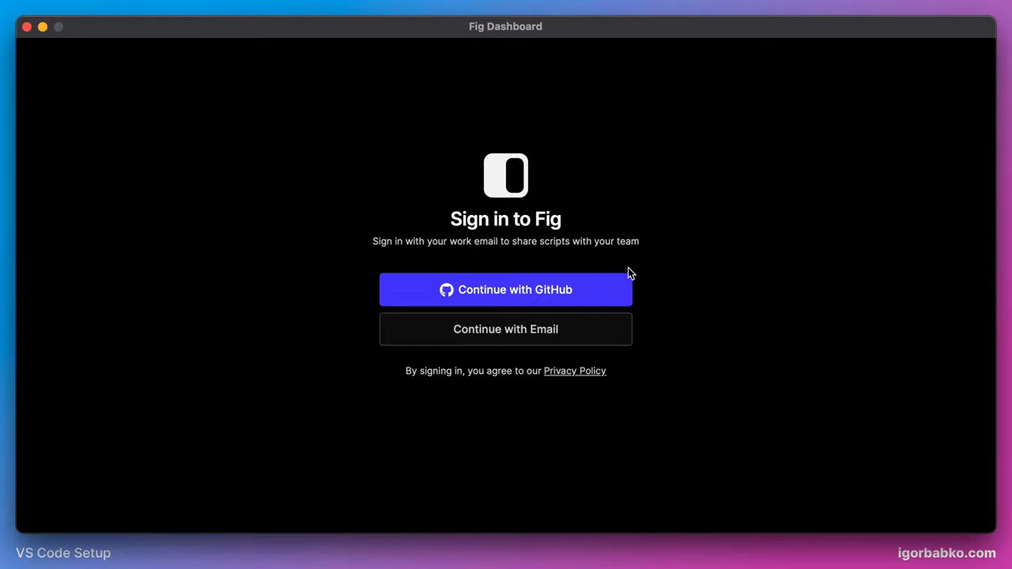
Sign in via GitHub and install Fig's shell integrations so the installation check passes.
click(546, 292)
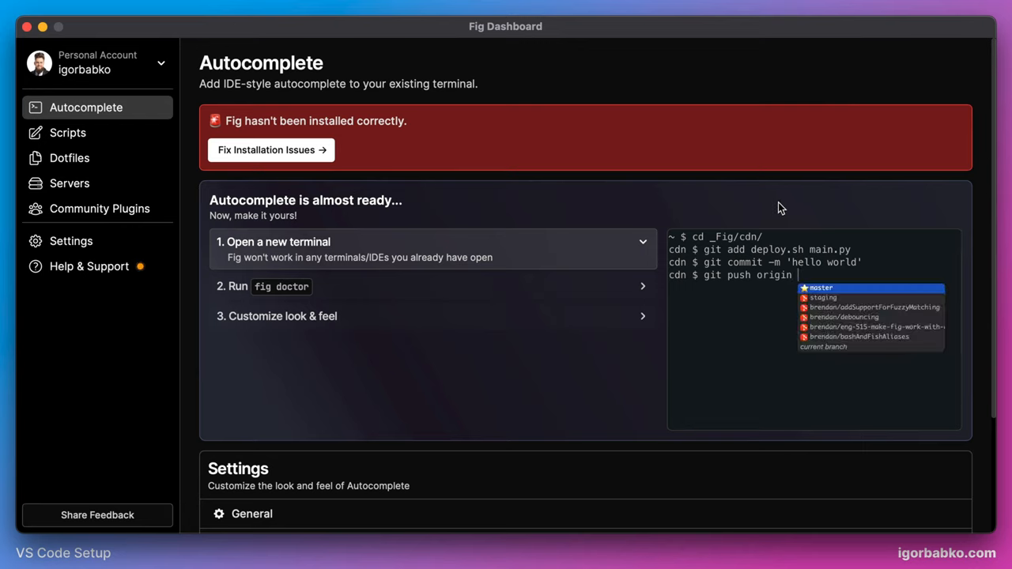
click(313, 154)
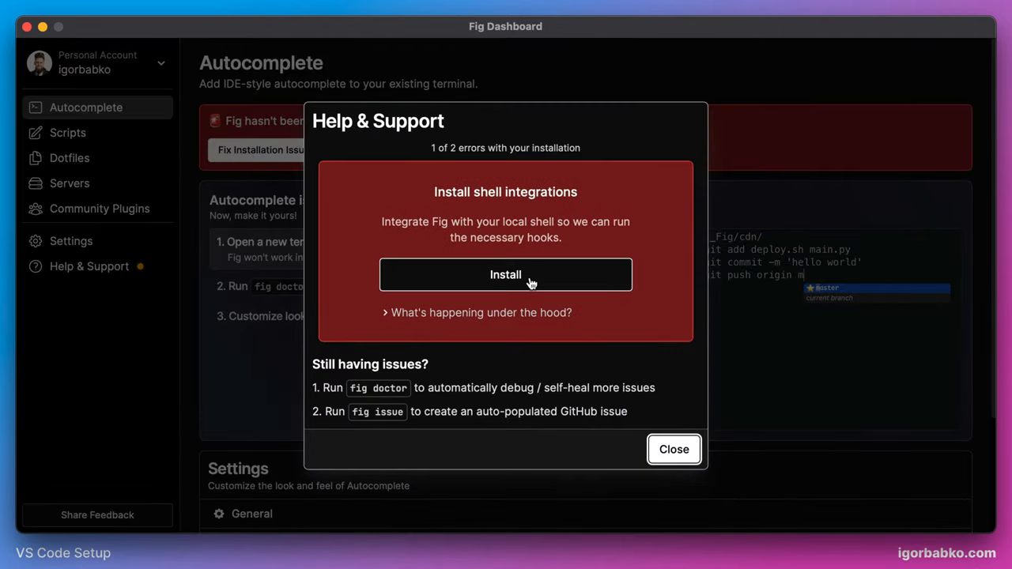
click(535, 314)
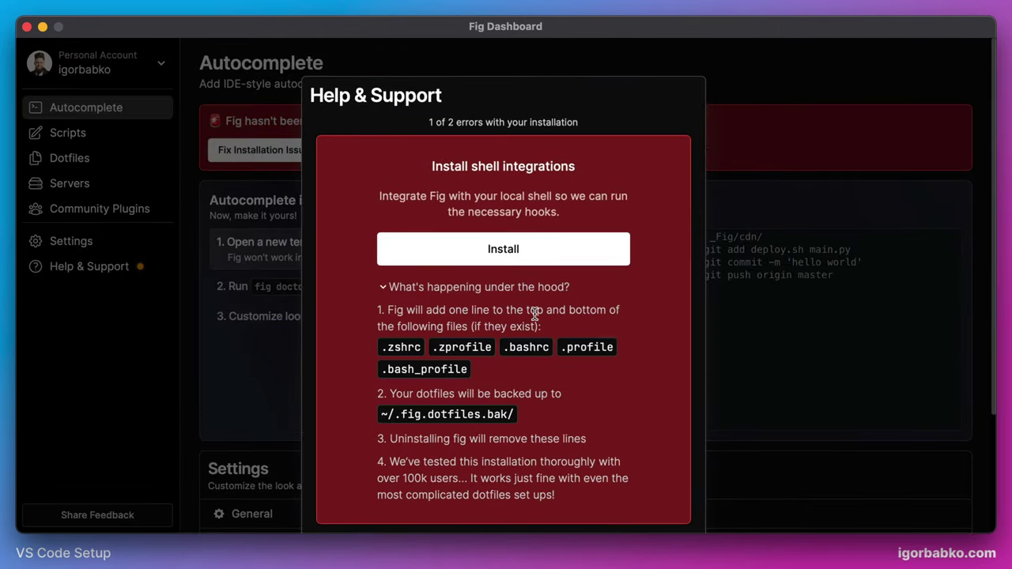
click(588, 263)
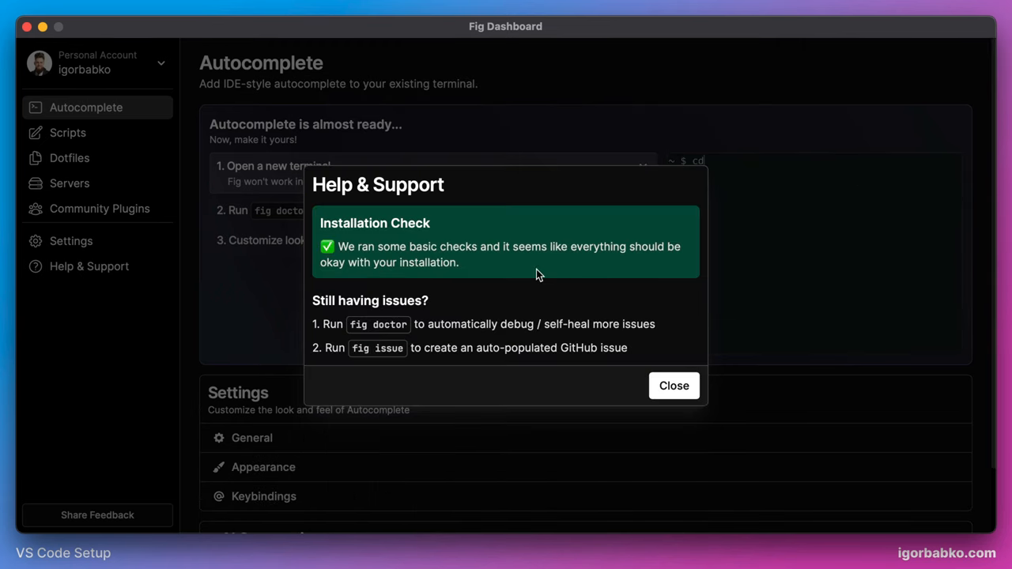
click(668, 387)
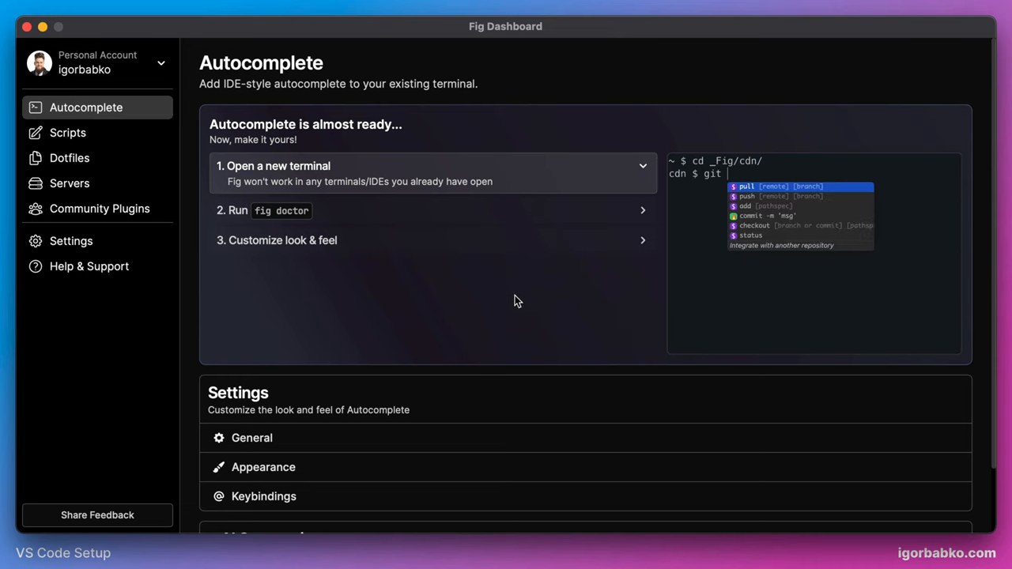
Set Fig's autocomplete appearance to the Dracula theme with Dank Mono as font family.
click(463, 465)
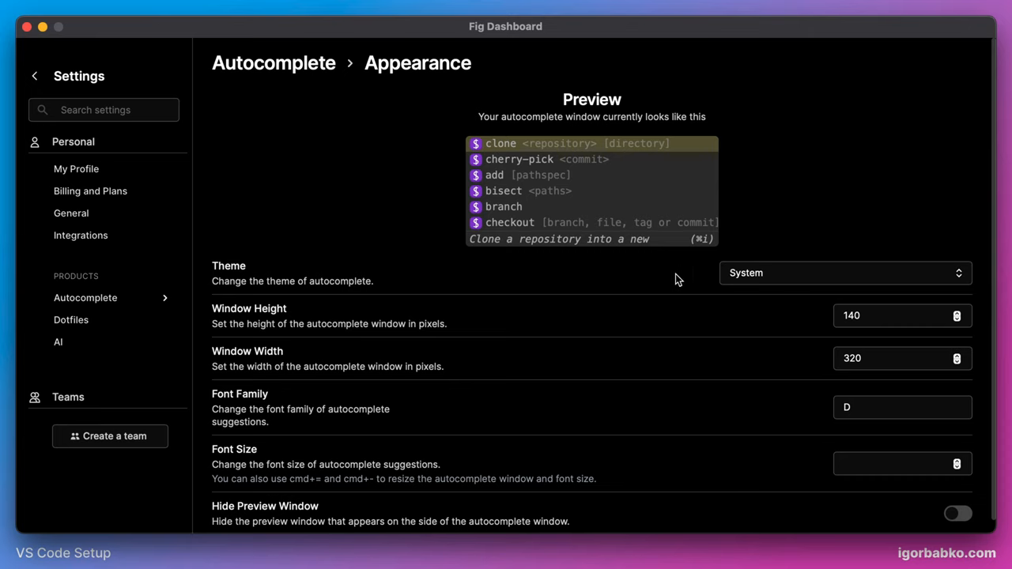
click(764, 277)
scroll(790, 336, down, 1)
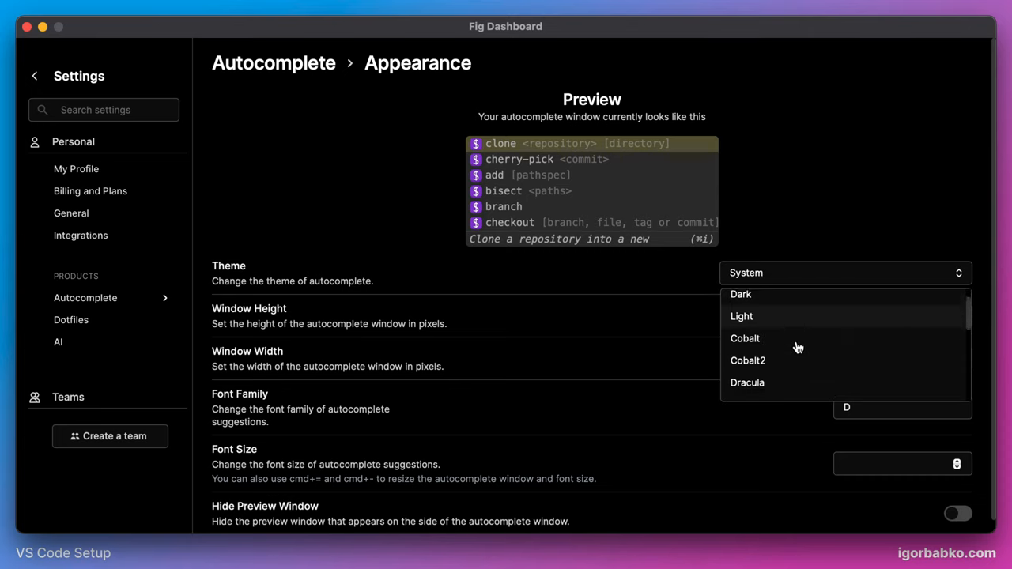
scroll(791, 352, down, 1)
click(768, 360)
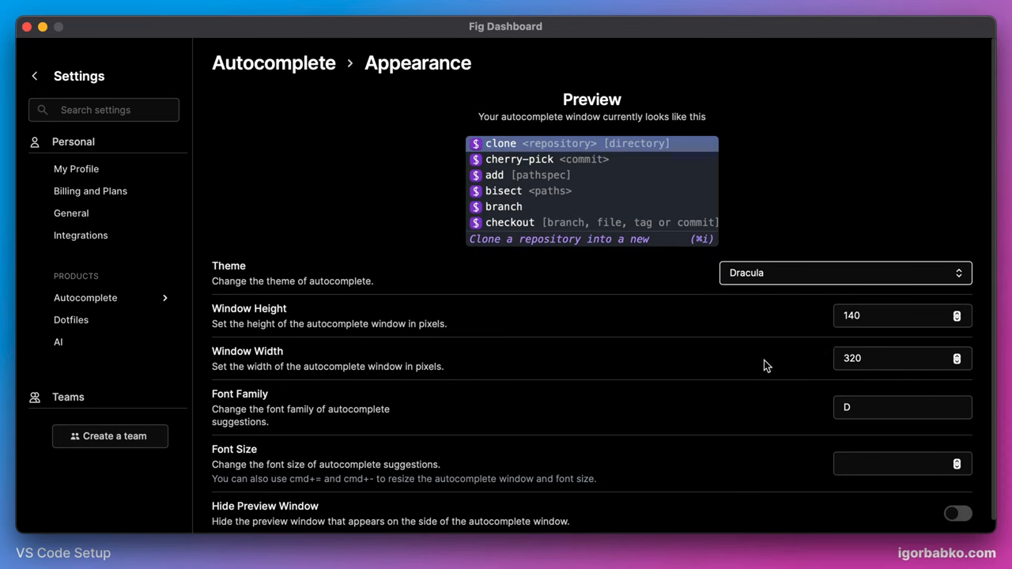
click(864, 409)
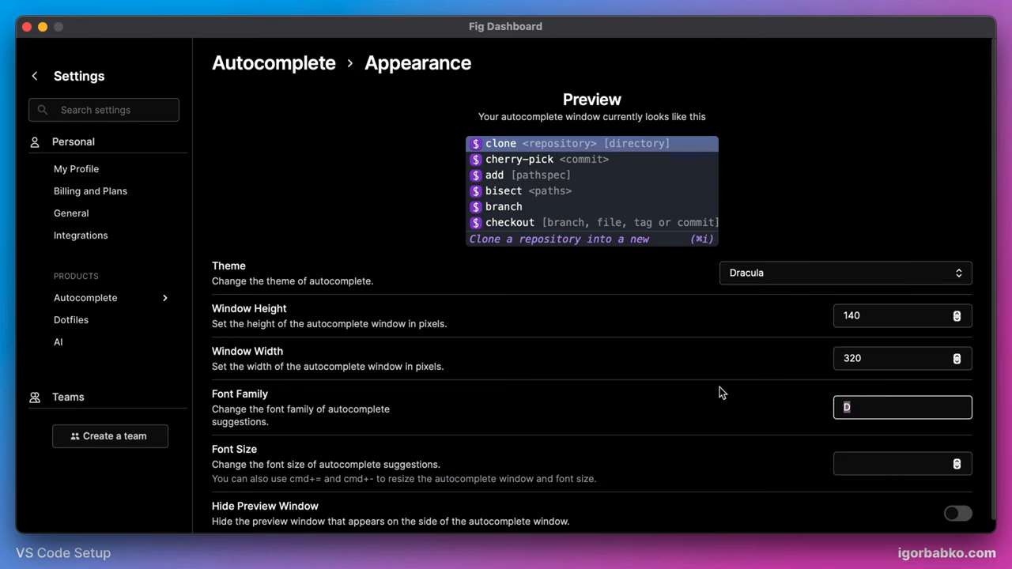
text(Dank Mo)
text(no)
click(784, 216)
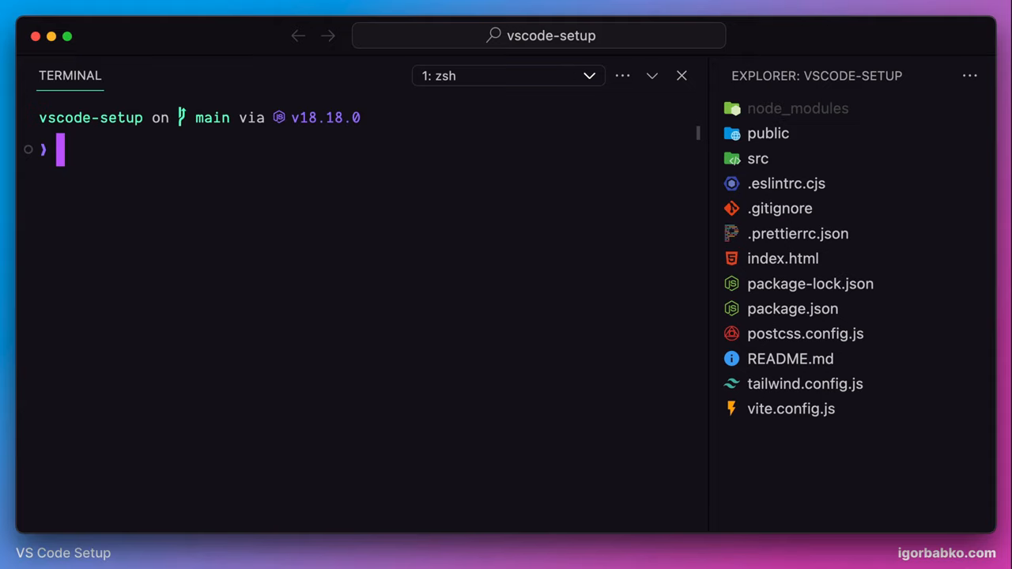
List installed extensions and show the Fig companion extension's details page.
key(super+shift+p)
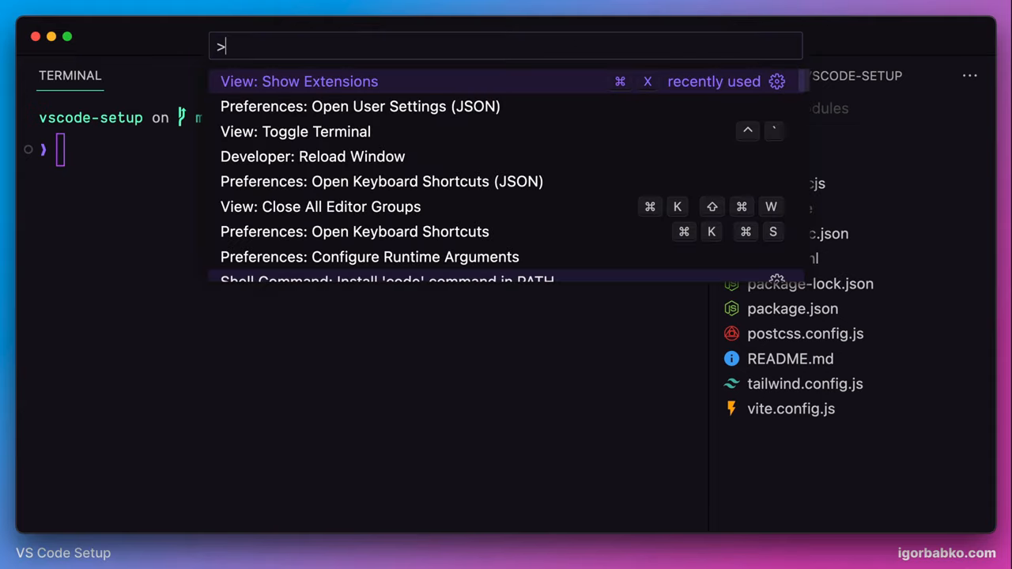
text(show extens)
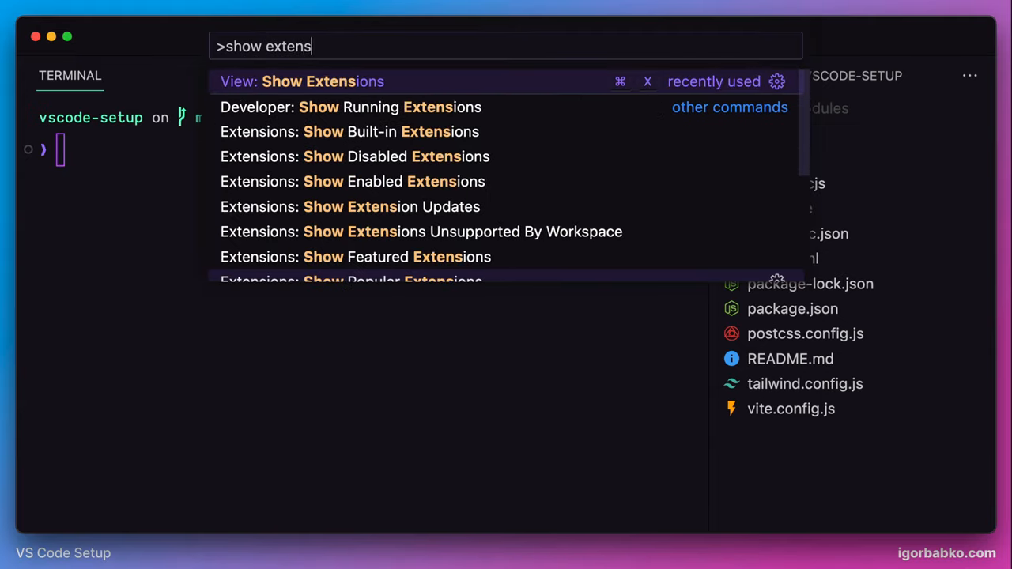
text(ions)
key(Return)
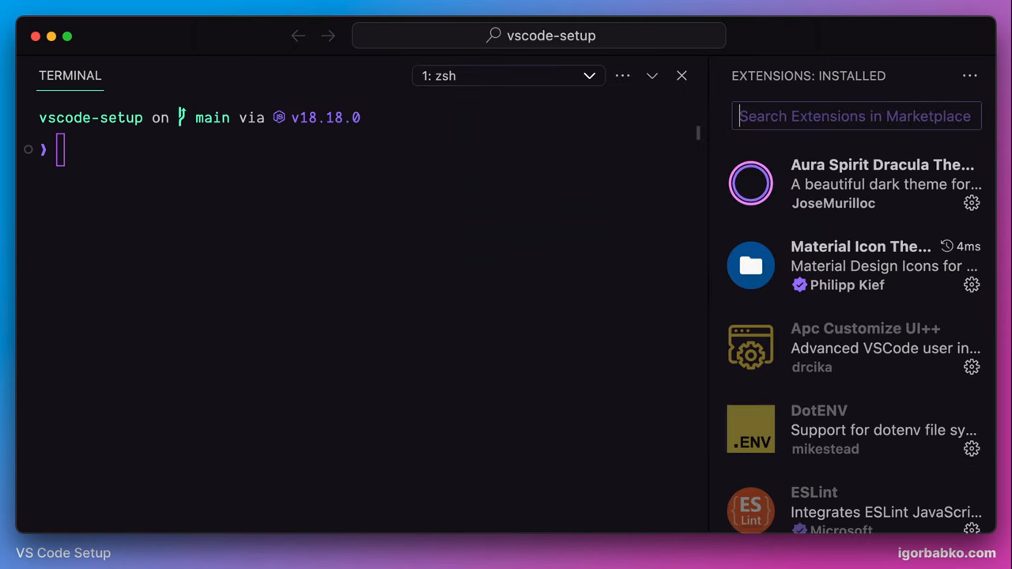
text(@installed fig)
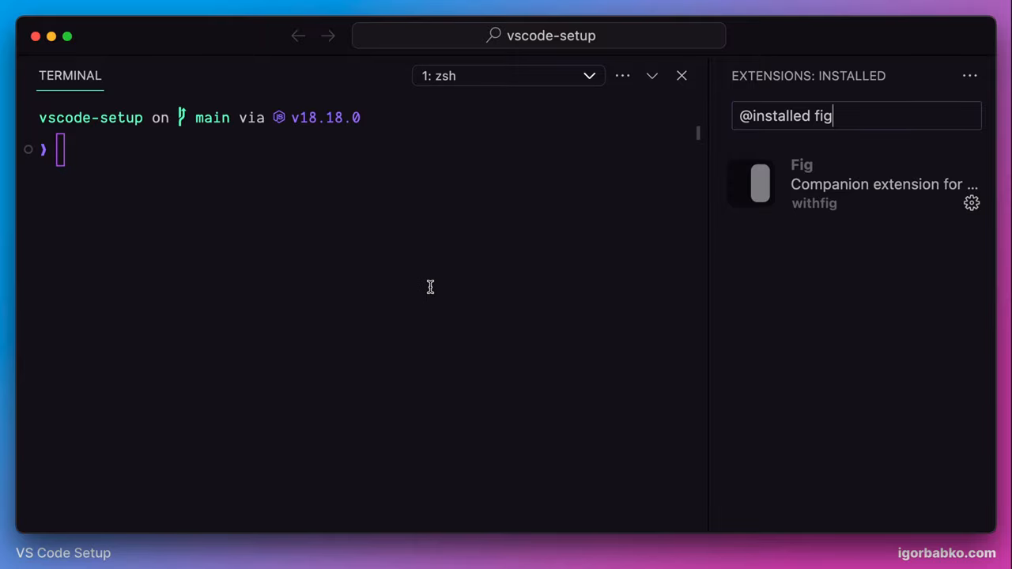
key(ctrl+grave)
click(790, 192)
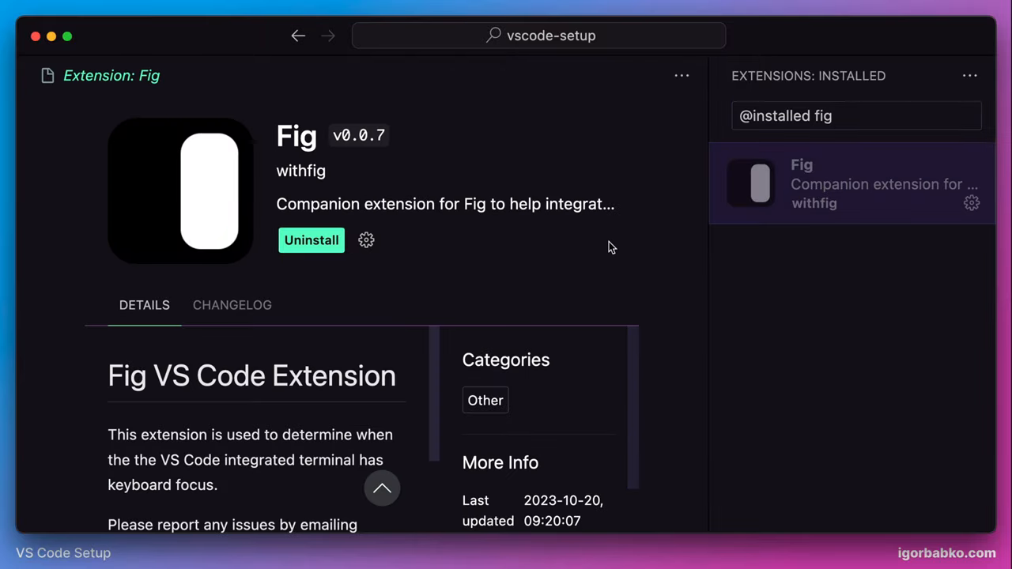
Show user settings.json and highlight the FIG_NEW_SESSION terminal environment entry.
key(super+shift+p)
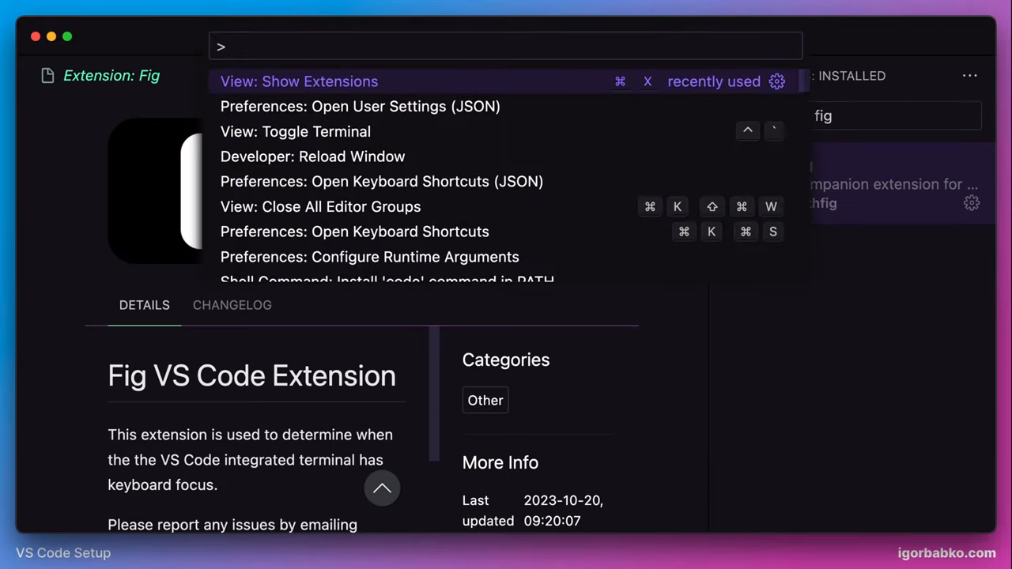
text(open user settingsjso)
key(Return)
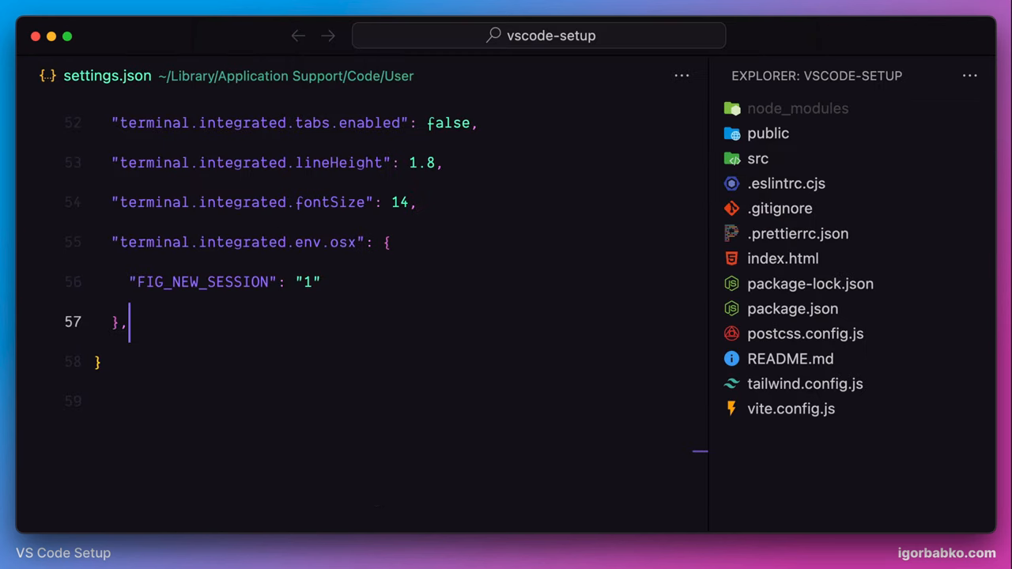
key(shift+Up)
key(shift+Up)
key(shift+Up)
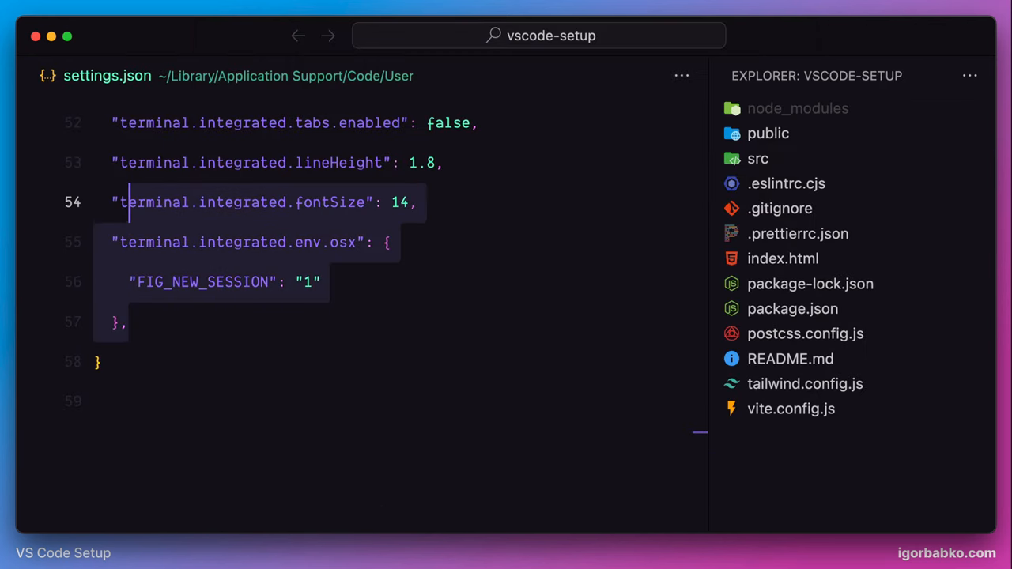
key(shift+Down)
key(shift+Left)
key(shift+Left)
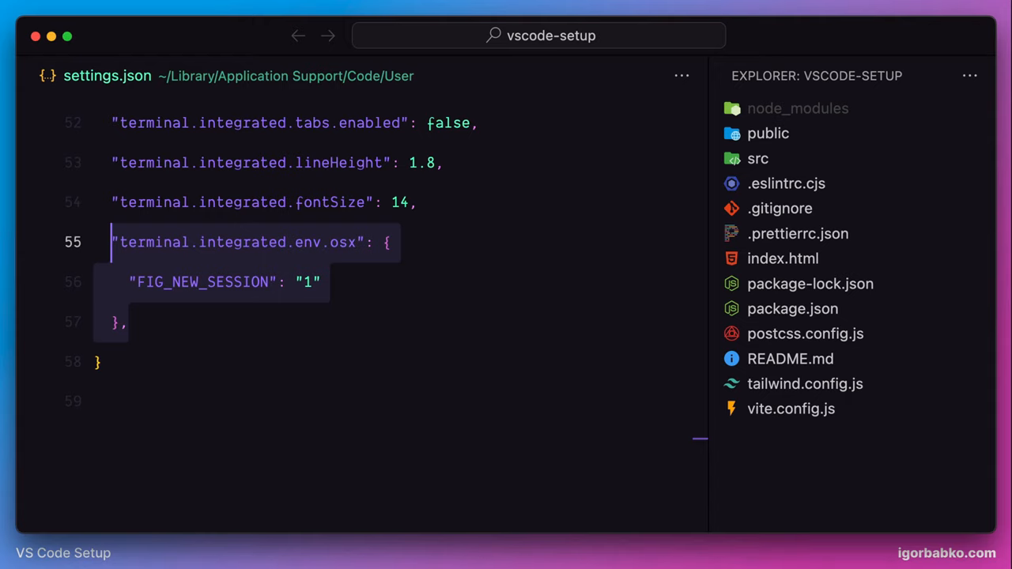
key(Escape)
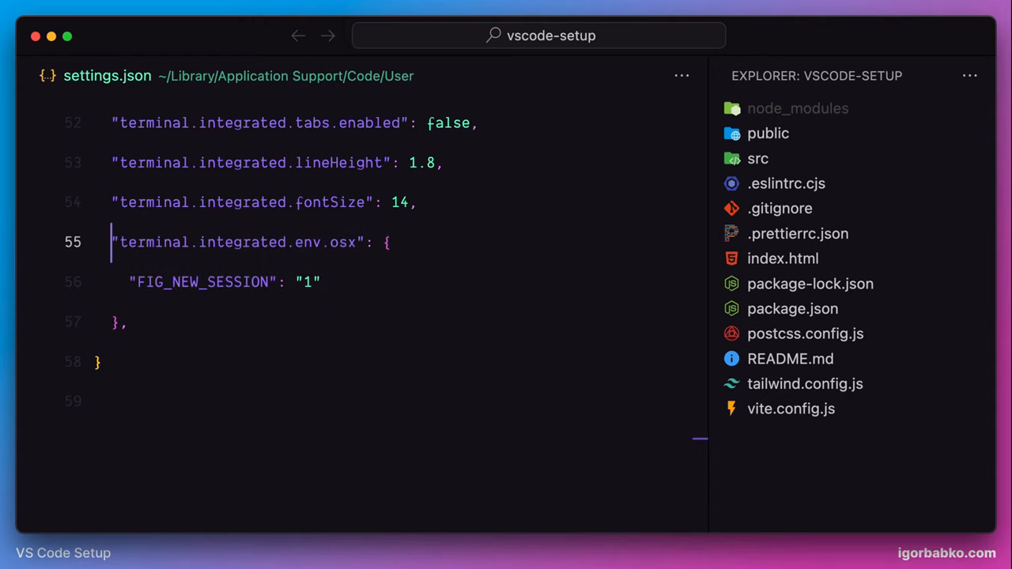
In the integrated terminal, try cd with Fig's node_modules folder suggestions, then clear it.
key(cmd+w)
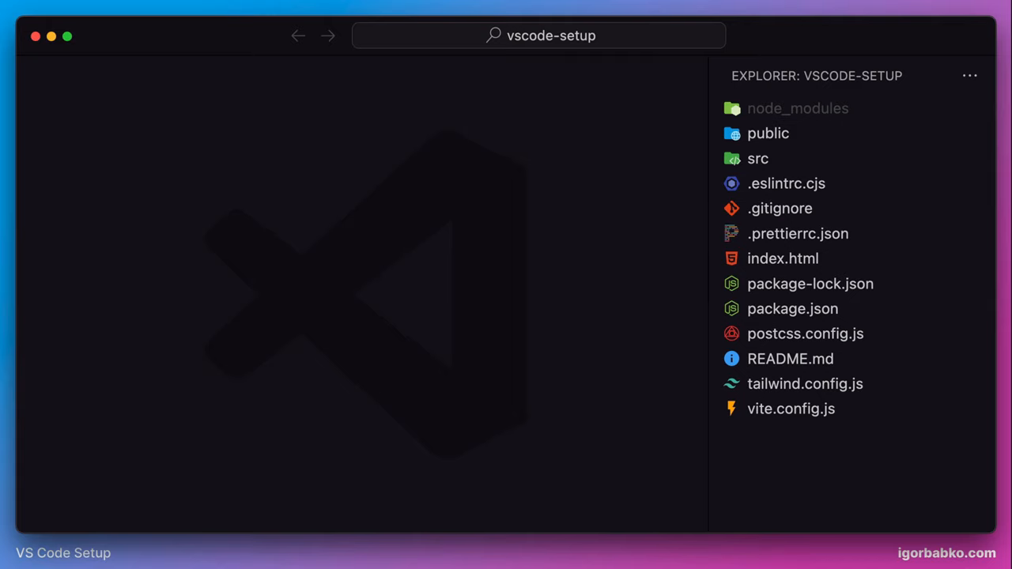
key(ctrl+grave)
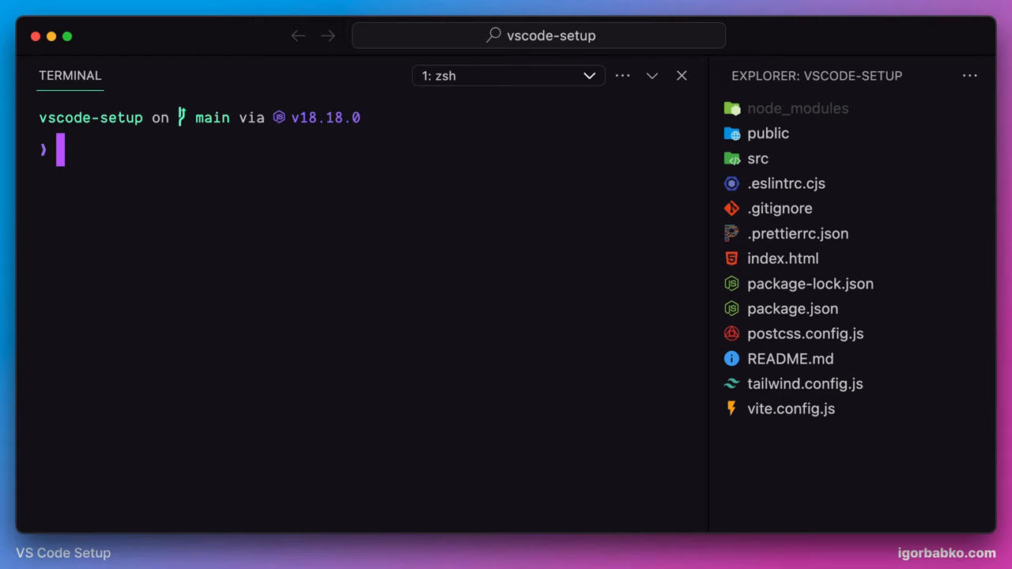
text(cd node)
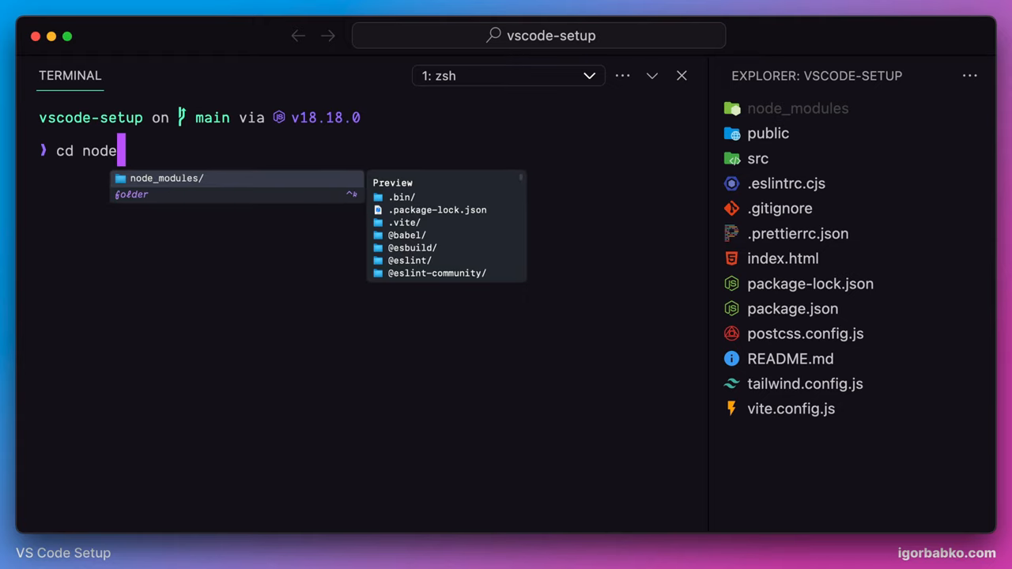
key(Tab)
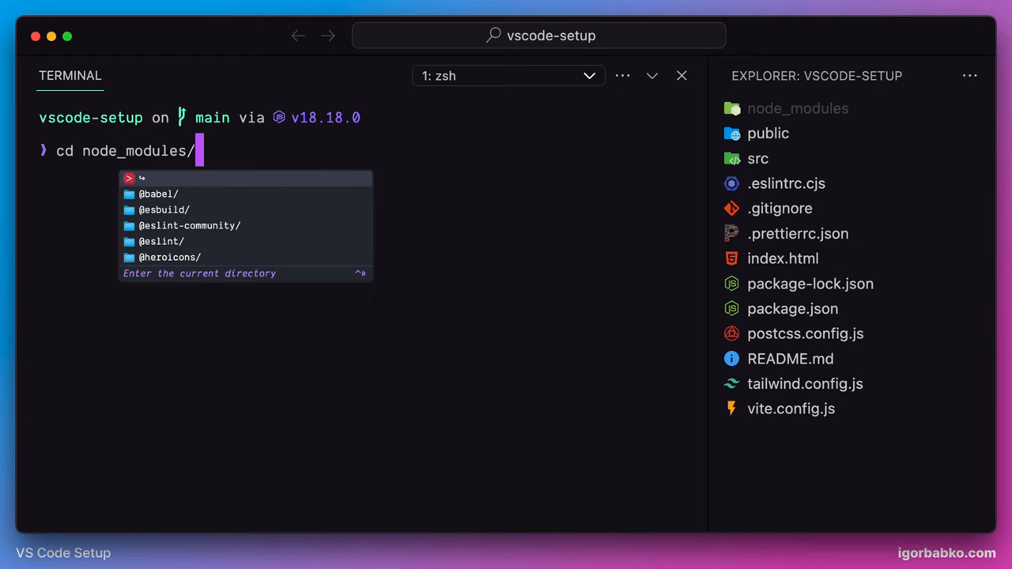
key(Down)
key(Down)
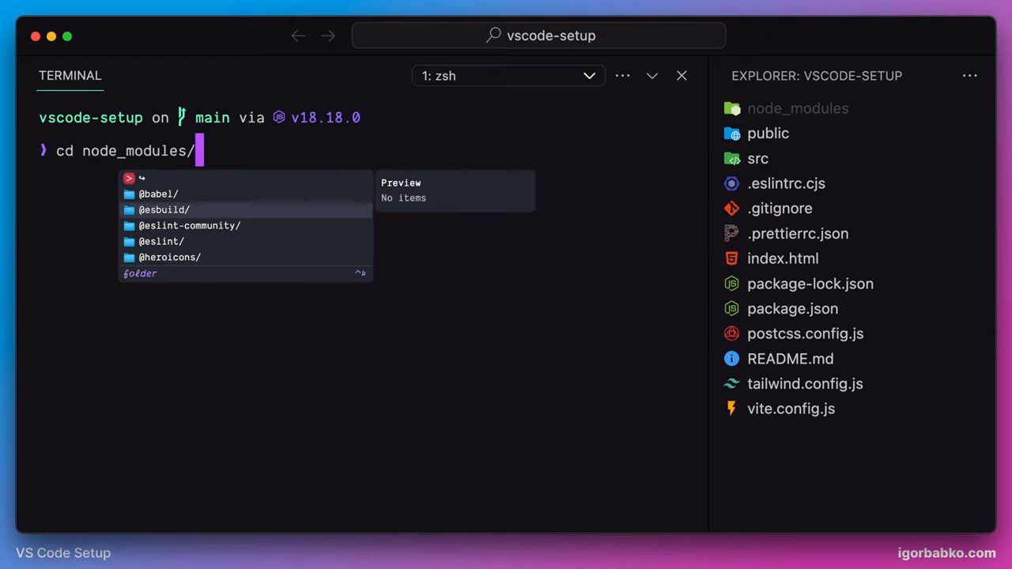
key(Down)
key(Down)
key(Up)
key(BackSpace)
key(BackSpace)
key(BackSpace)
key(ctrl+u)
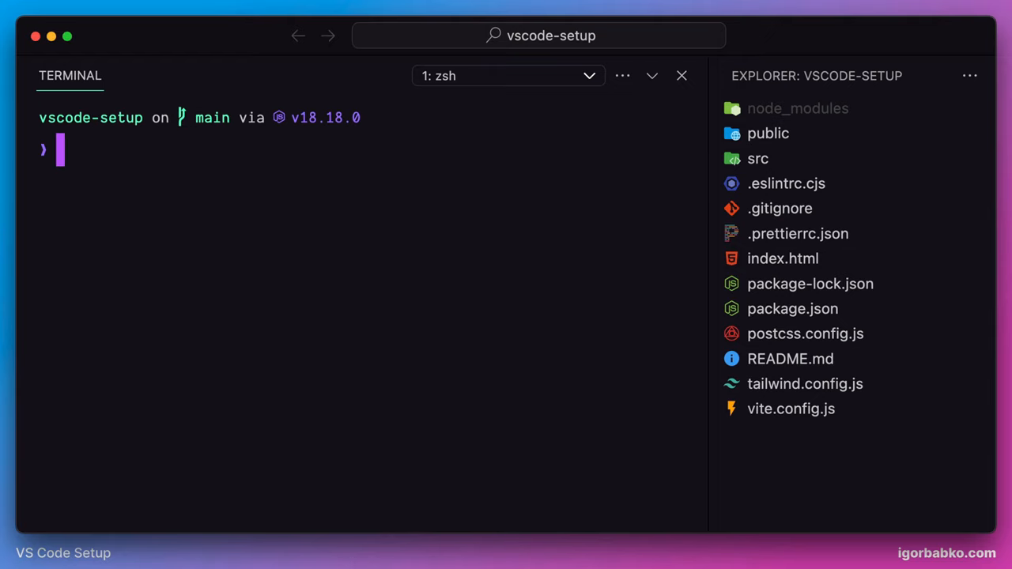
text(git)
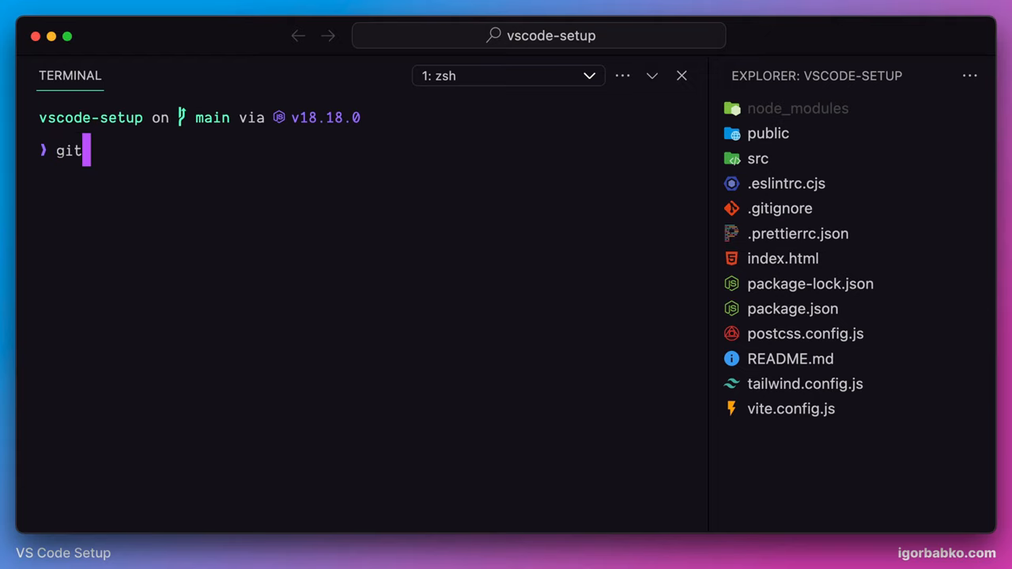
Try git, node and npm to see Fig's file and subcommand suggestions, clearing each command.
key(BackSpace)
key(BackSpace)
key(BackSpace)
key(BackSpace)
text(node)
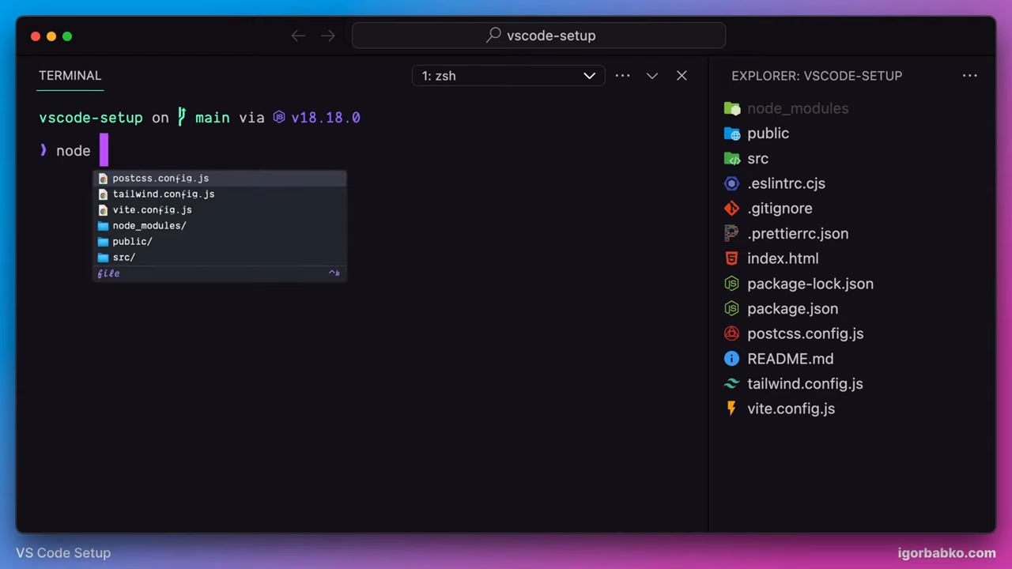
key(BackSpace)
key(BackSpace)
key(BackSpace)
key(BackSpace)
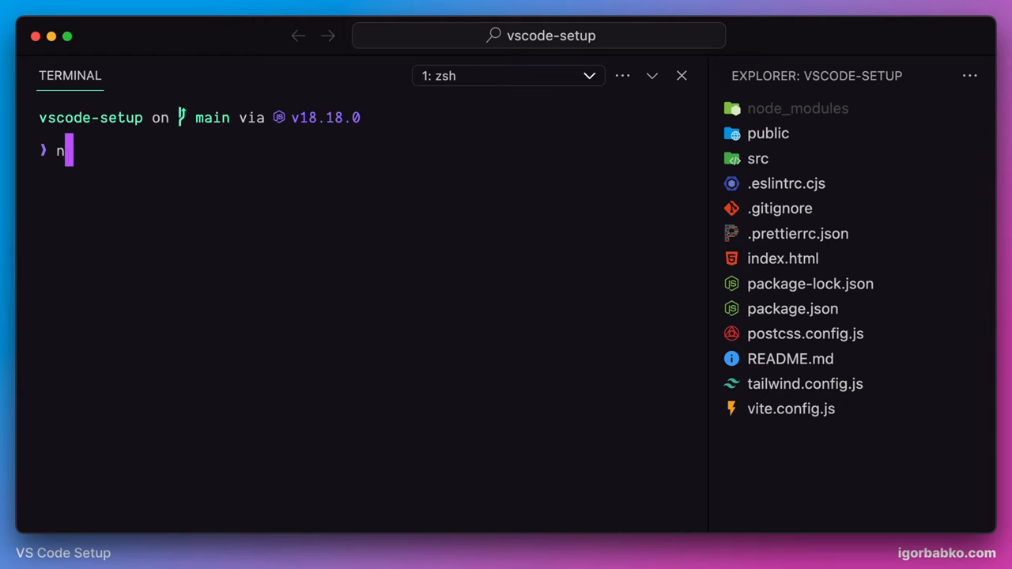
text(pm)
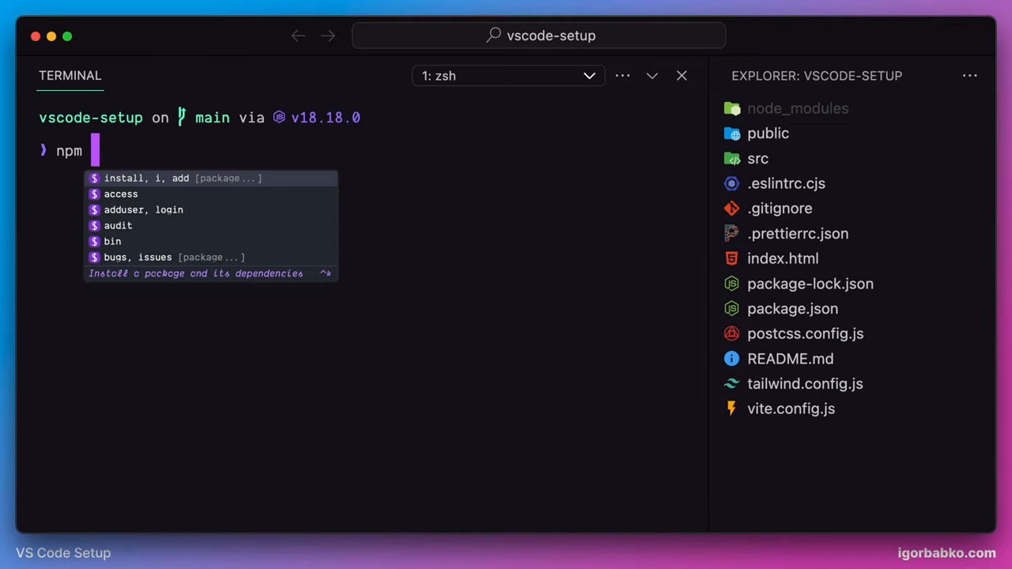
key(BackSpace)
key(BackSpace)
key(BackSpace)
key(BackSpace)
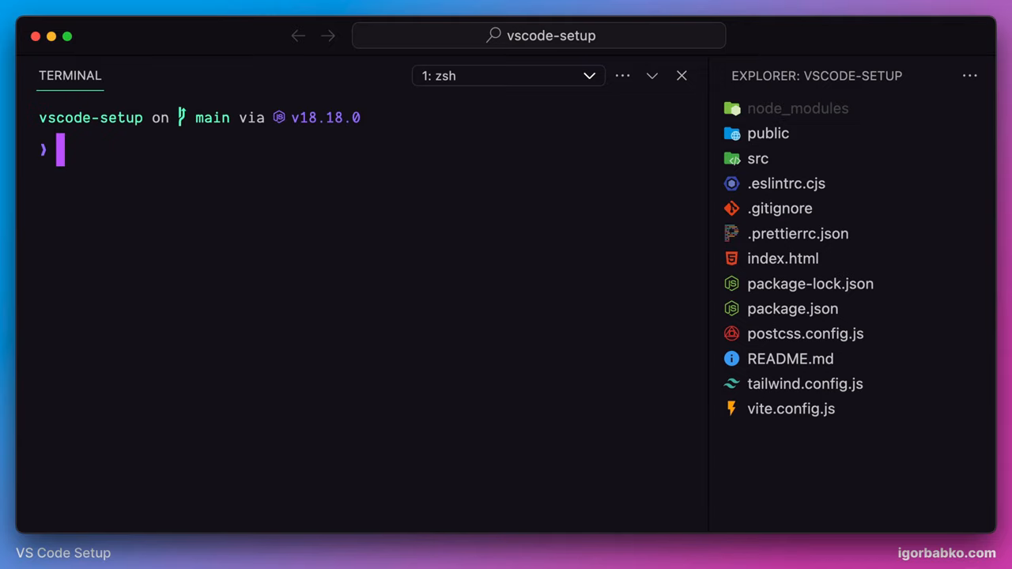